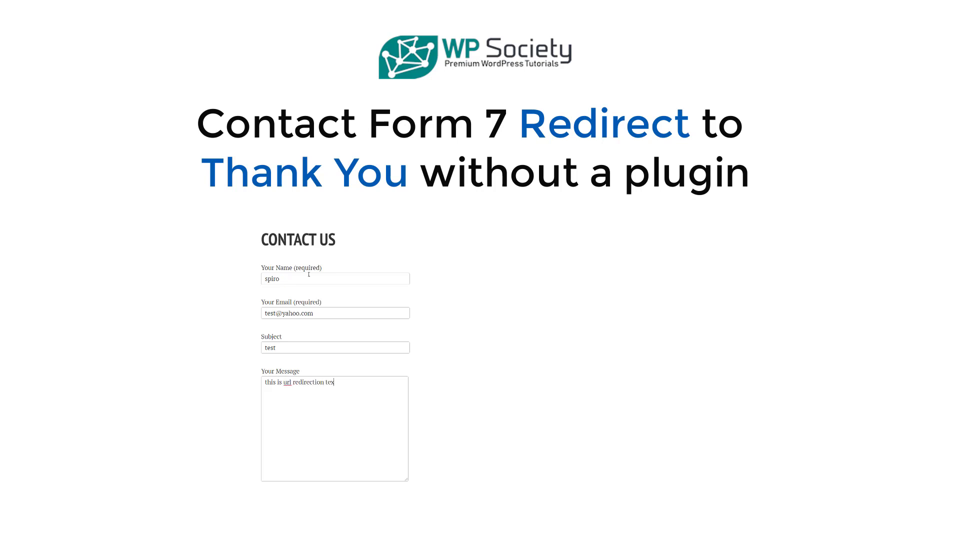
Scroll to the bottom of the filled-in Contact Us form and send it.
scroll(290, 330, down, 3)
scroll(265, 475, up, 2)
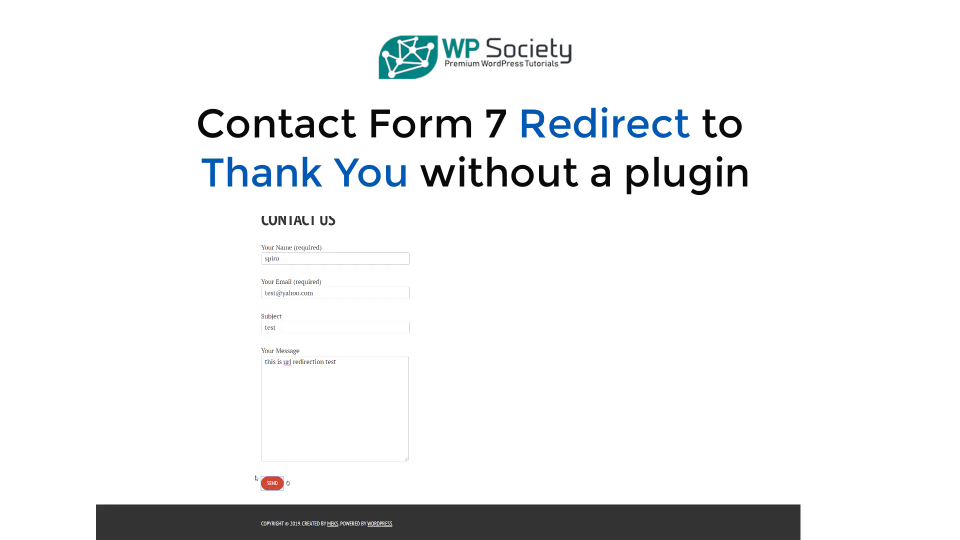
click(267, 482)
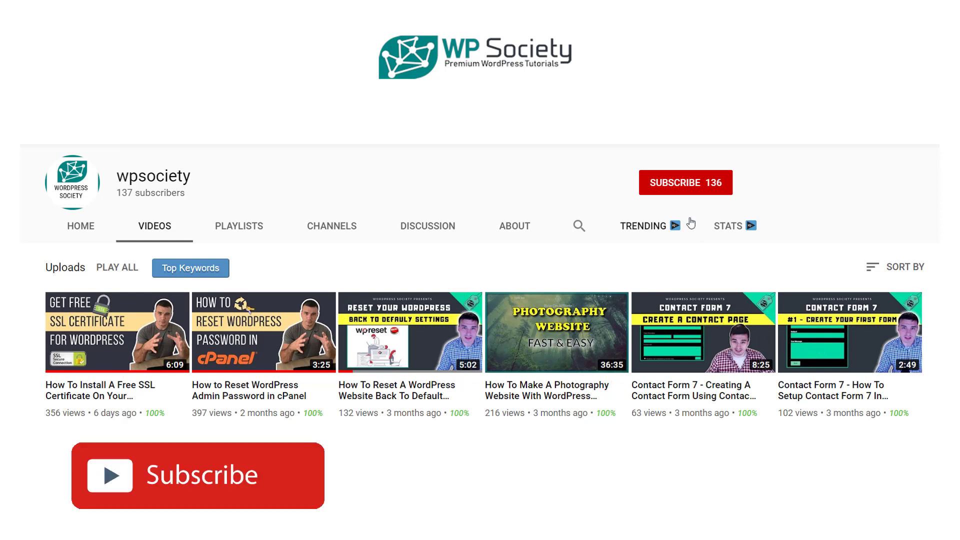
Subscribe to the wpsociety YouTube channel.
click(683, 182)
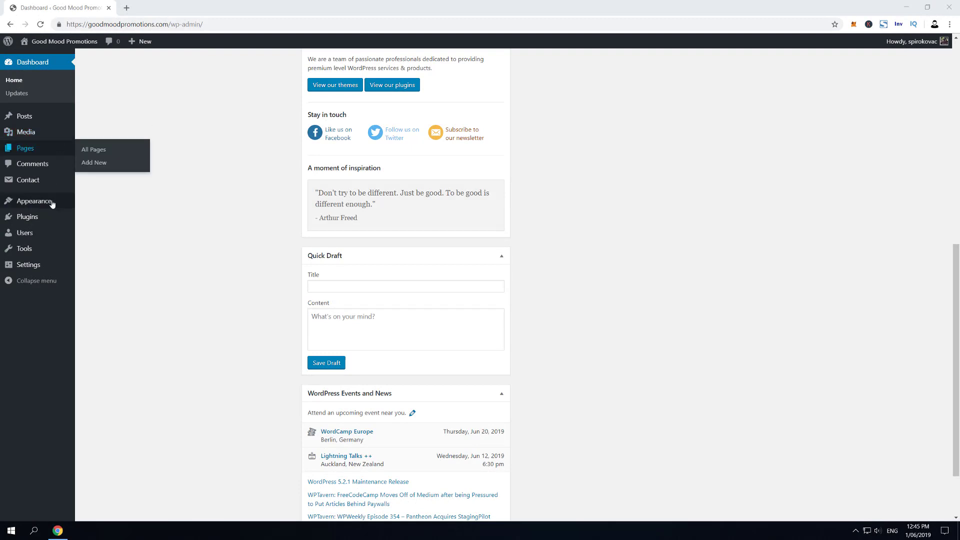
Save Shamrock's header.php, which holds the wpcf7mailsent redirect script, in the Theme Editor.
mouse_move(50, 202)
click(108, 268)
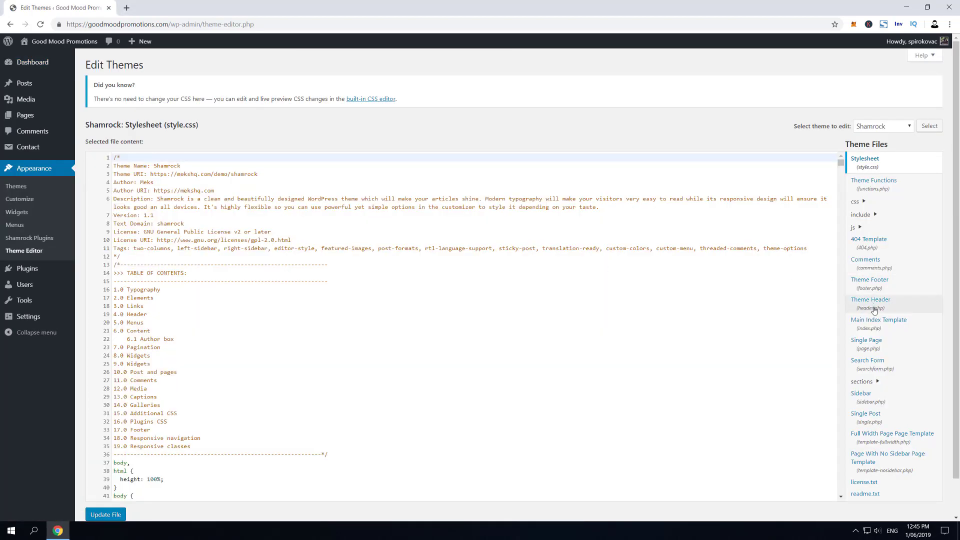
click(871, 299)
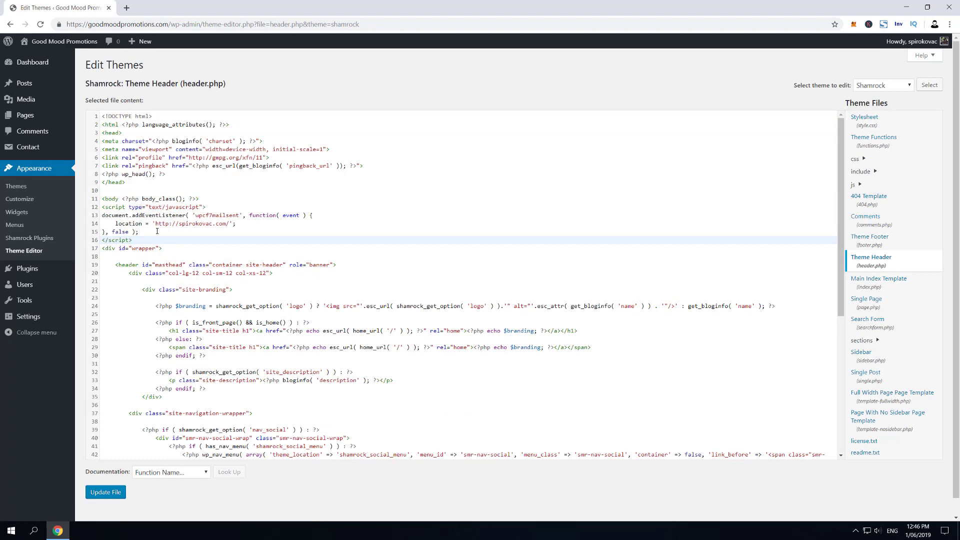
click(150, 224)
click(105, 492)
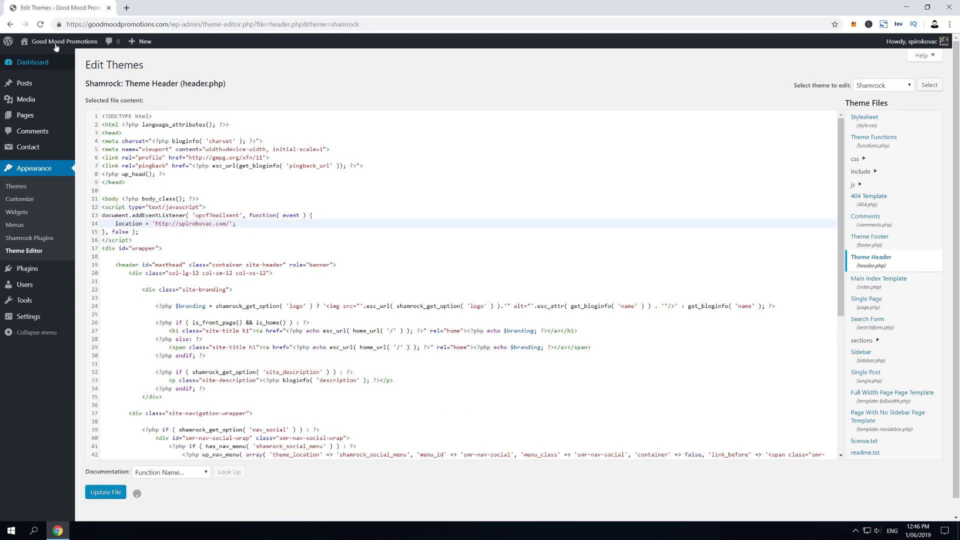
Open the live site in a new tab and view its page source.
middle_click(55, 45)
key(ctrl+Tab)
key(ctrl+u)
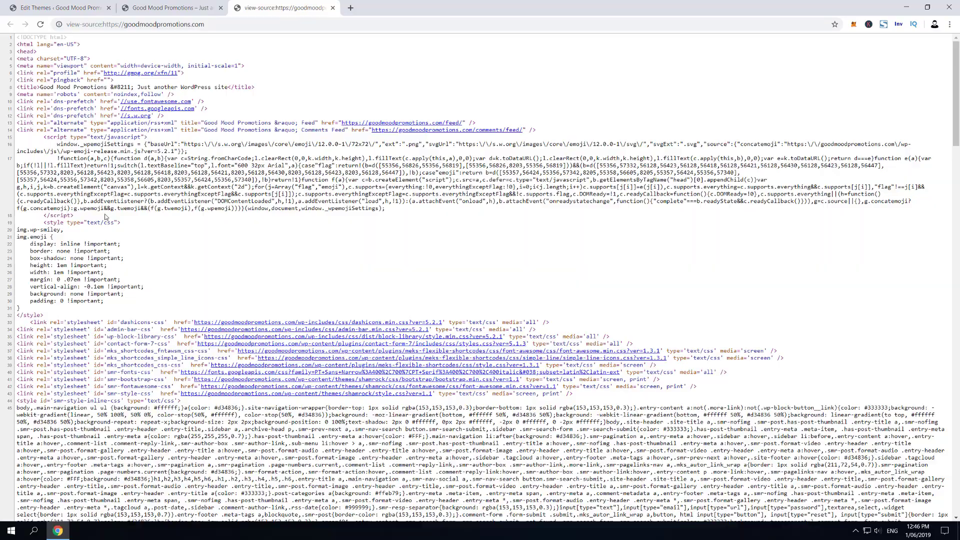
scroll(105, 216, down, 5)
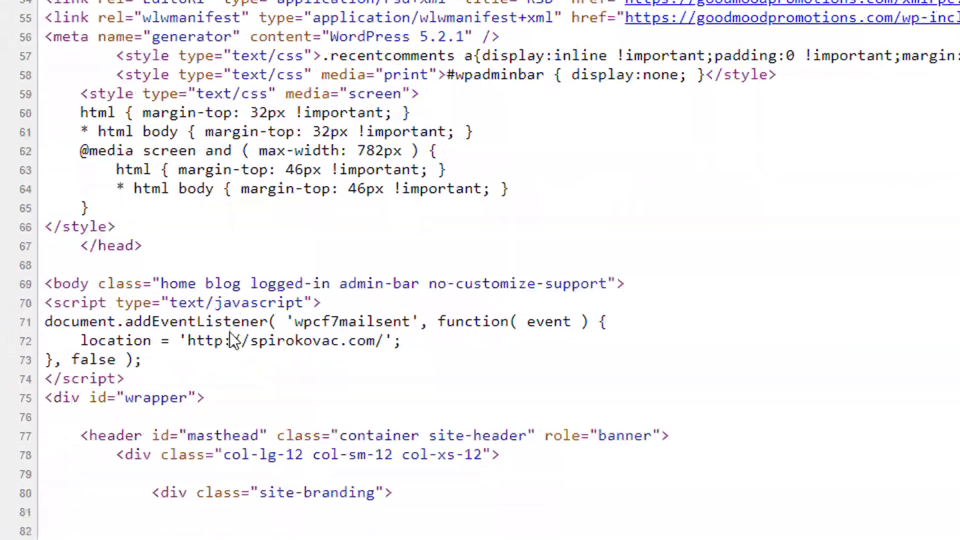
drag(125, 380, 45, 303)
key(ctrl+c)
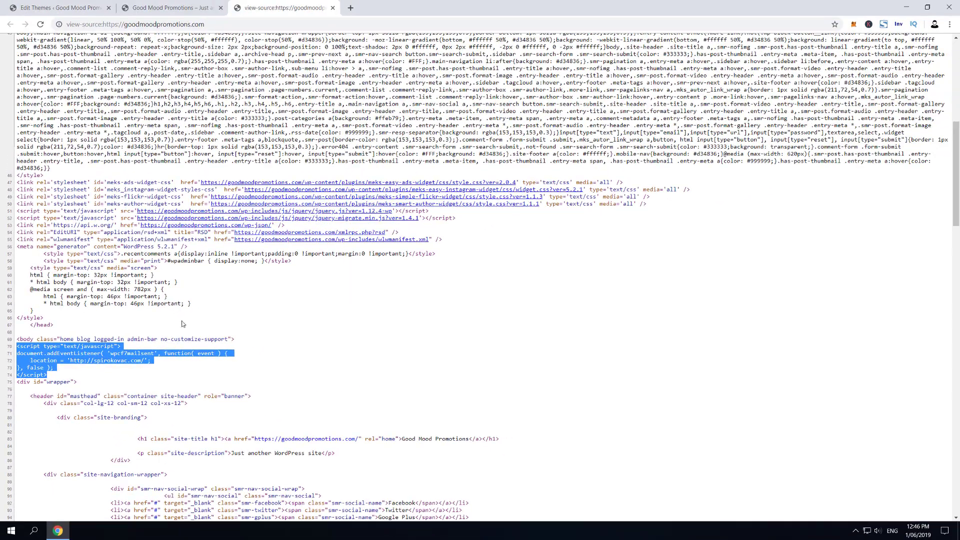
click(182, 324)
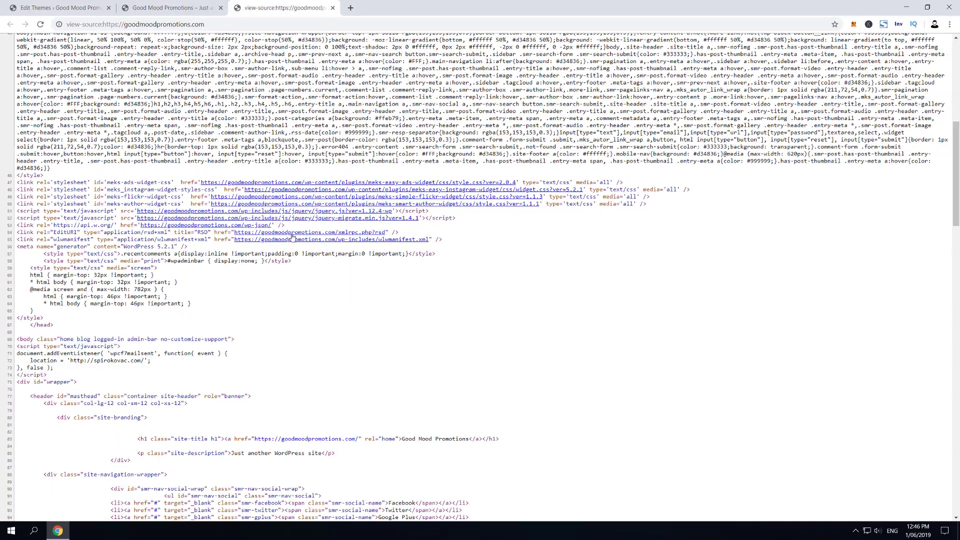
Close the view-source tab.
click(332, 8)
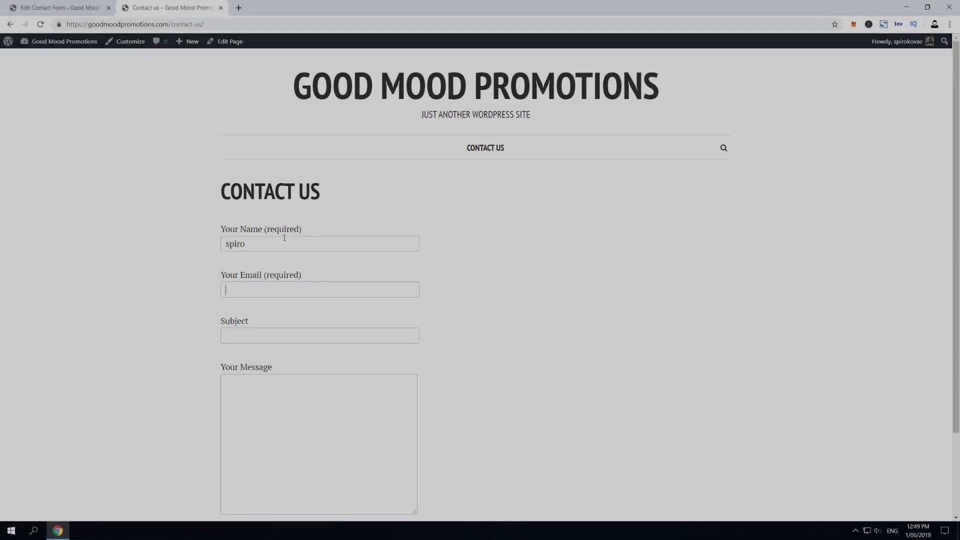
Send the Contact Us form with a test email, subject 'test' and a URL-redirection test message.
text(test@yahoo.com)
key(Tab)
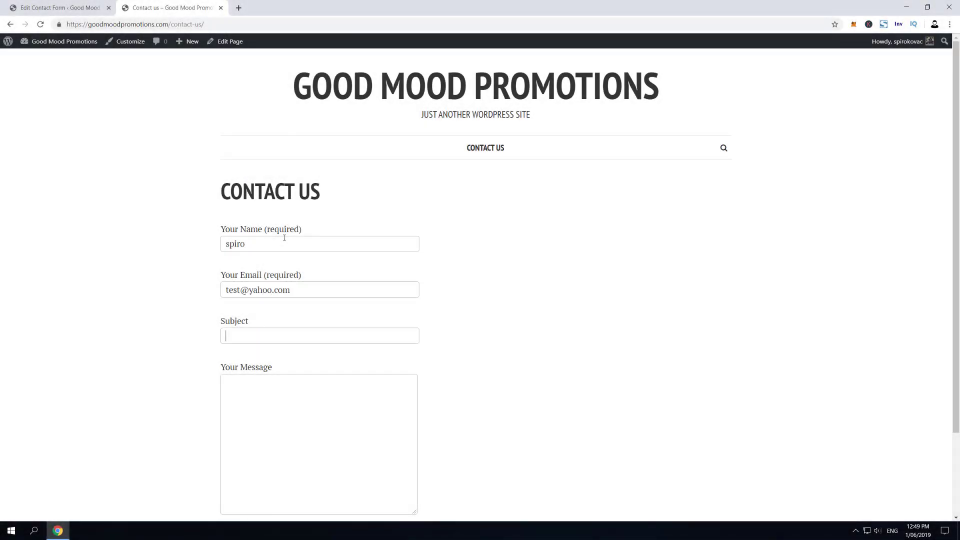
text(test)
key(Tab)
text(this is url redirection te)
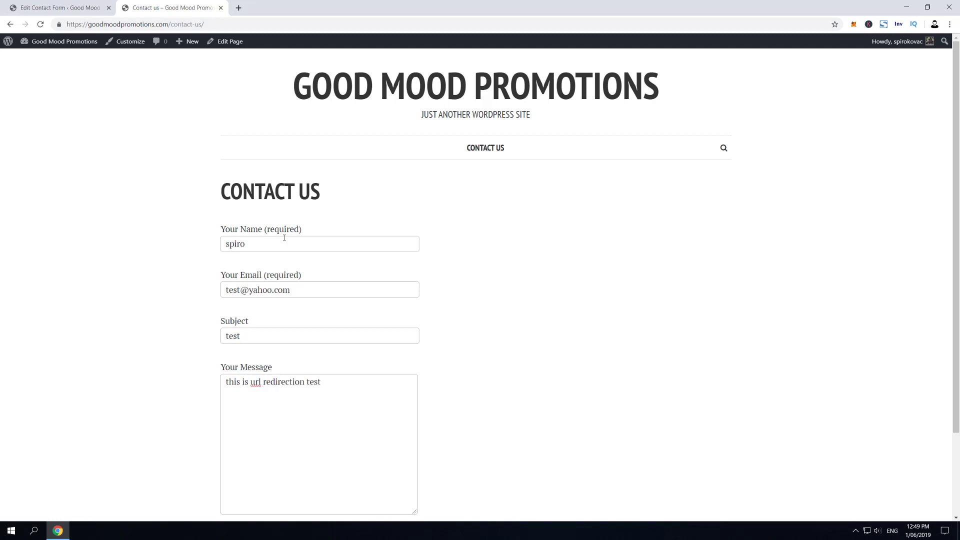
scroll(284, 238, down, 2)
click(236, 442)
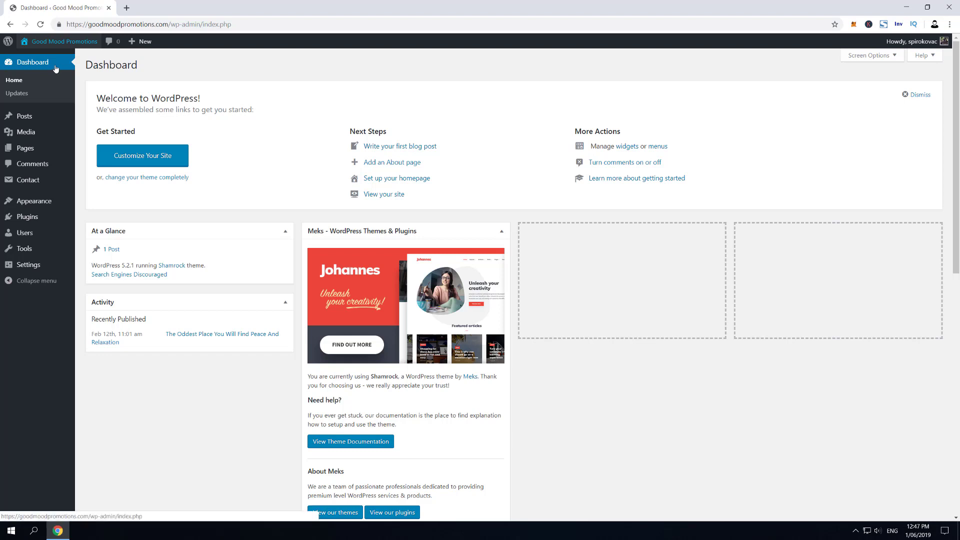
mouse_move(50, 181)
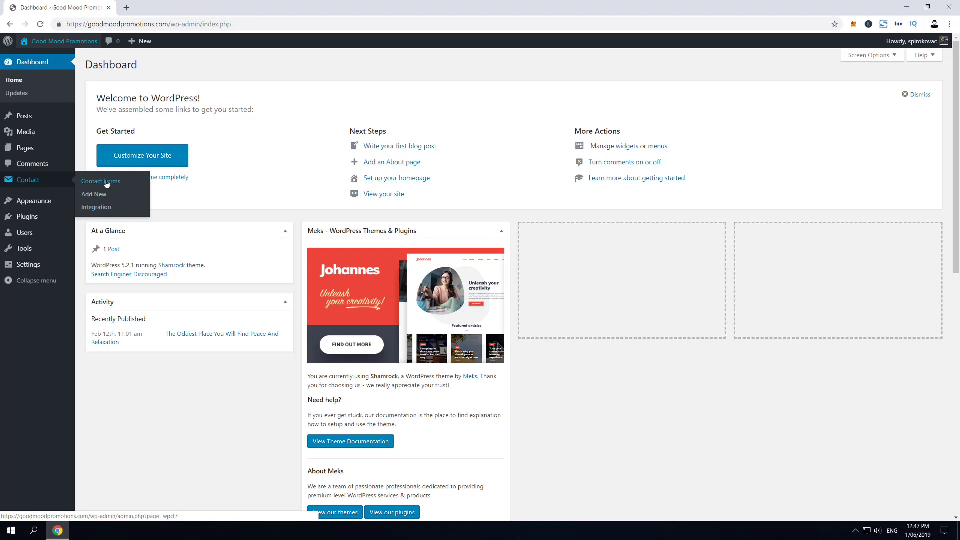
click(104, 182)
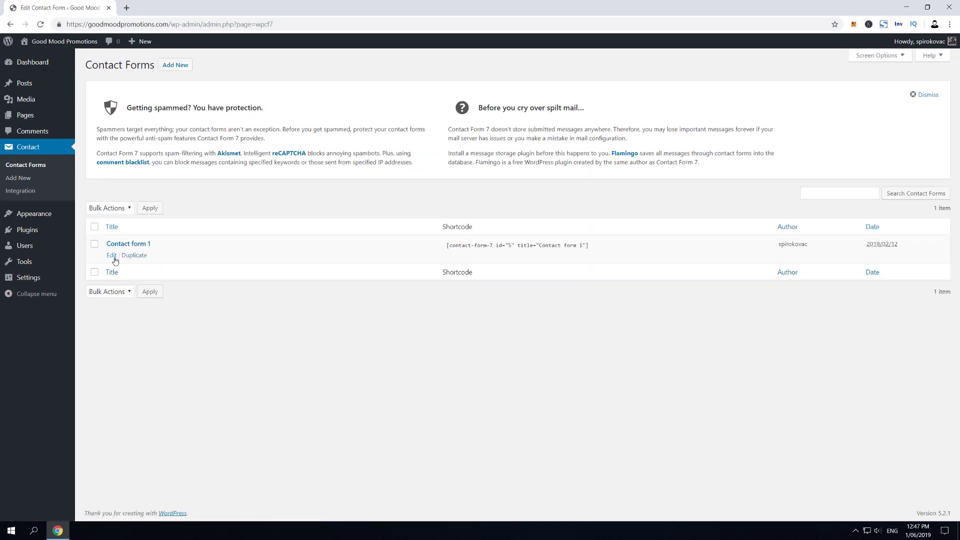
click(115, 255)
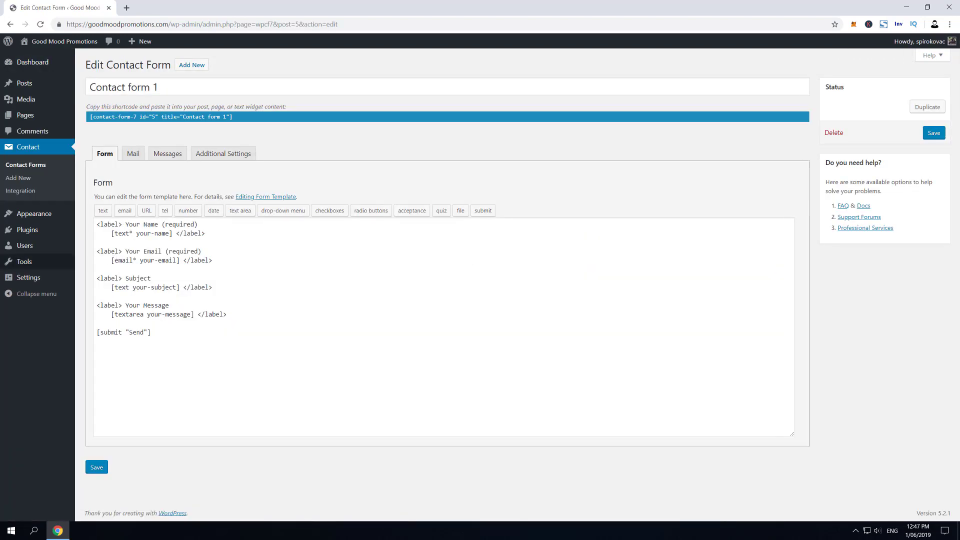
click(103, 222)
key(Return)
key(ctrl+v)
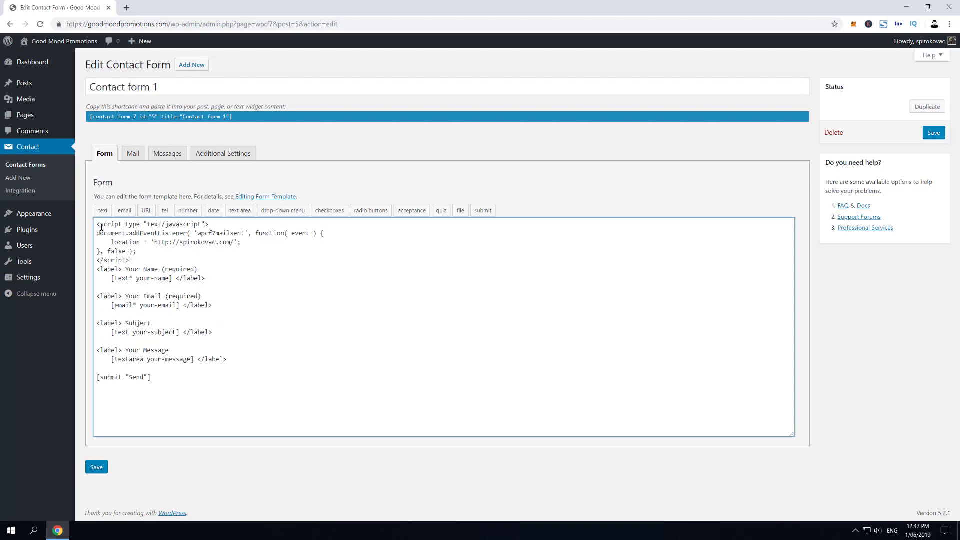
key(Return)
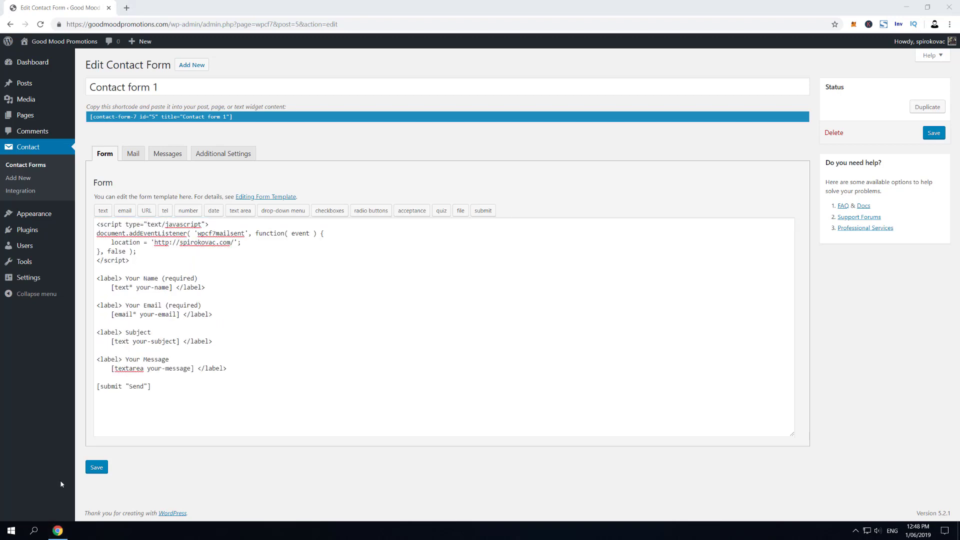
click(96, 468)
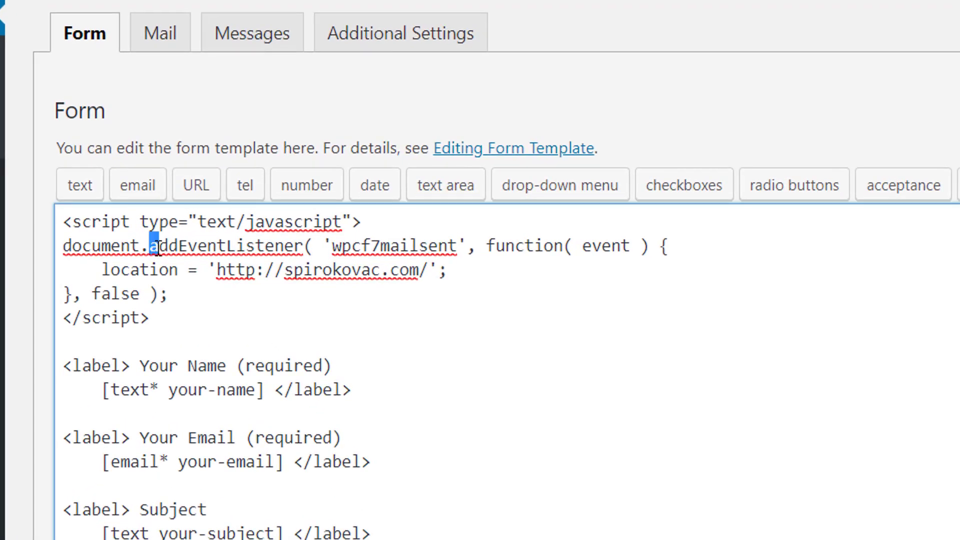
Highlight the addEventListener call and redirect URL in the template, then save Contact form 1.
drag(129, 260, 158, 259)
drag(226, 240, 564, 248)
click(486, 324)
drag(216, 270, 428, 269)
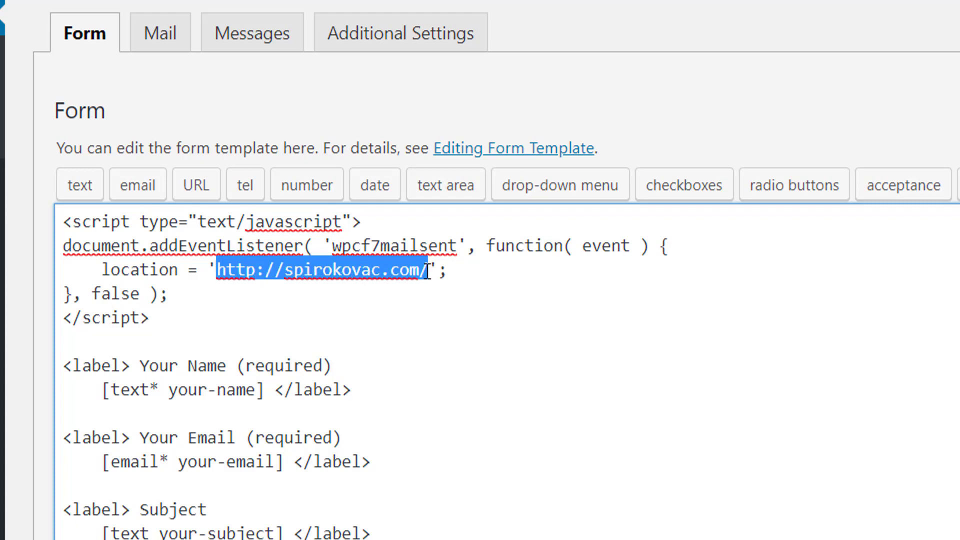
click(424, 299)
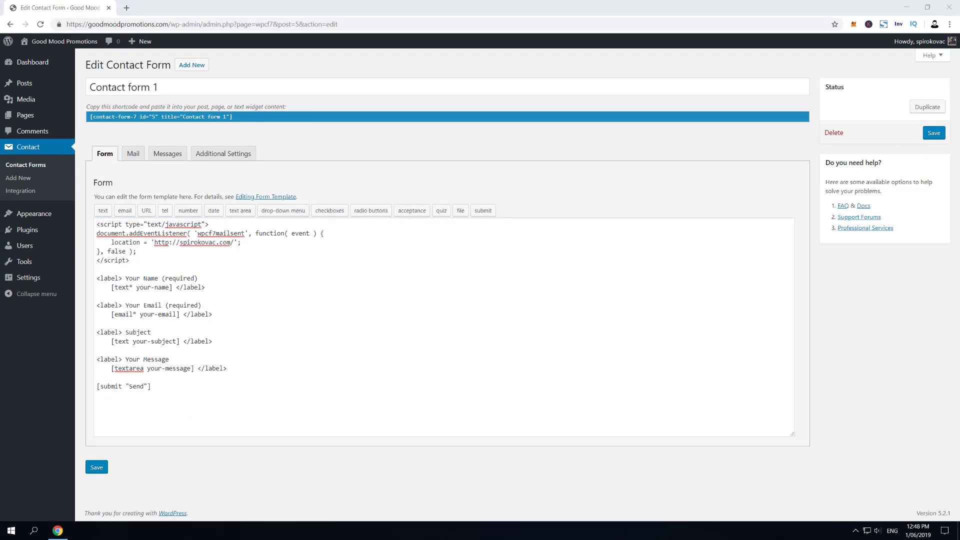
click(97, 467)
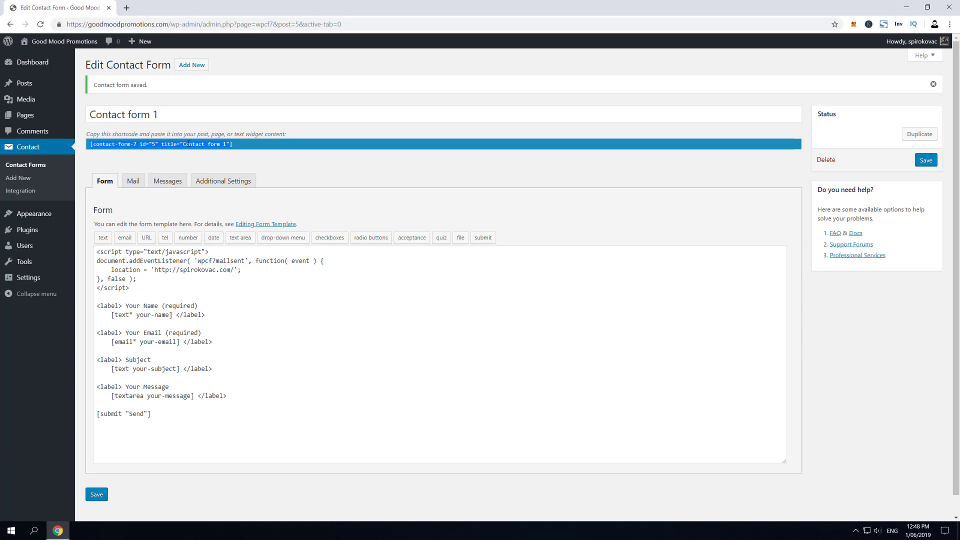
Publish a 'Contact us' page containing the copied Contact form 1 shortcode.
right_click(188, 149)
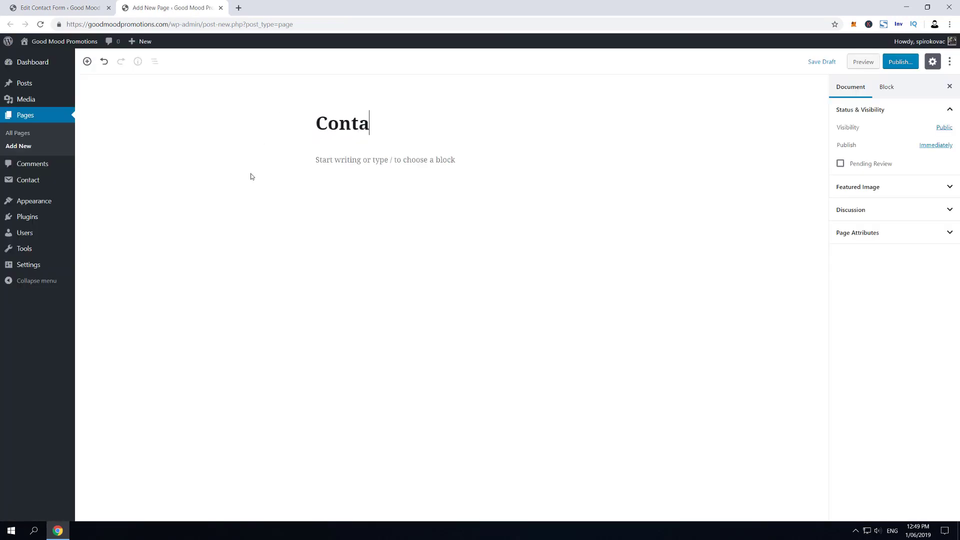
key(Return)
key(ctrl+v)
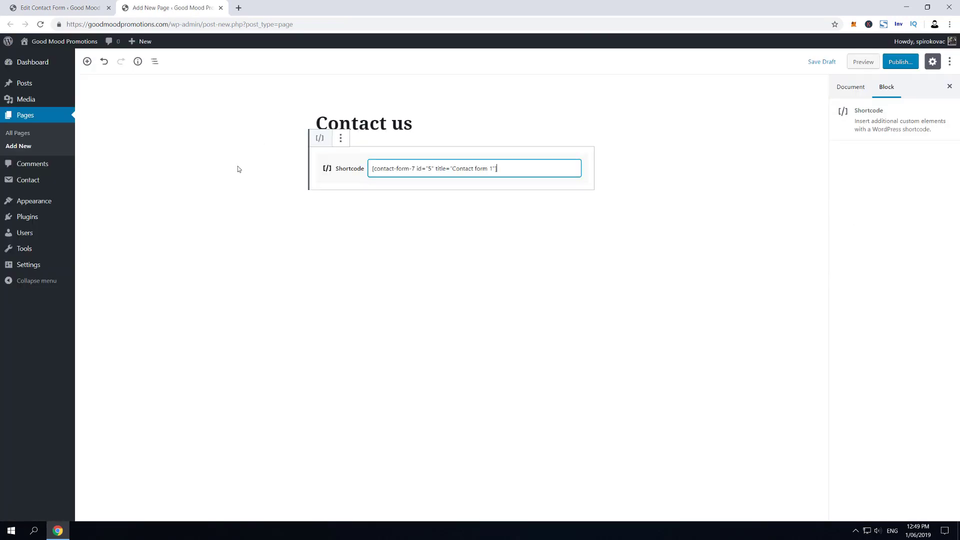
click(909, 60)
click(910, 60)
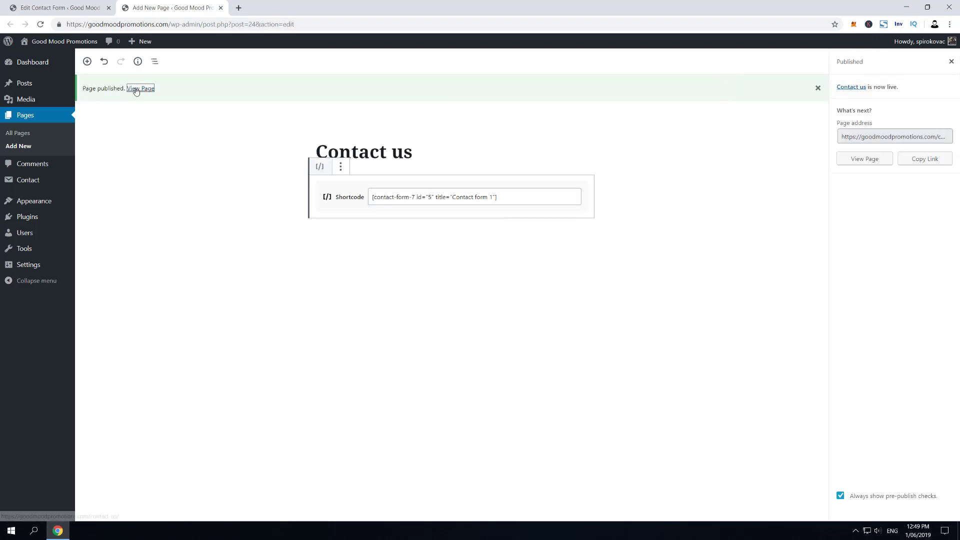
On the live Contact us page, send a name, test email, subject 'test' and a URL-redirection test message.
click(139, 88)
click(283, 238)
text(spir)
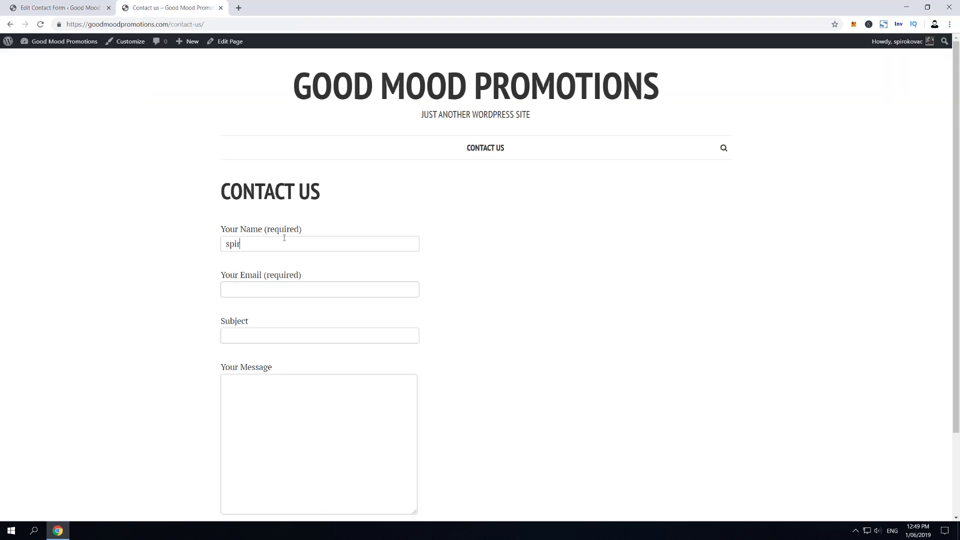
text(o)
key(Tab)
text(test@yahoo.com)
key(Tab)
text(test)
key(Tab)
text(this is url redirection tes)
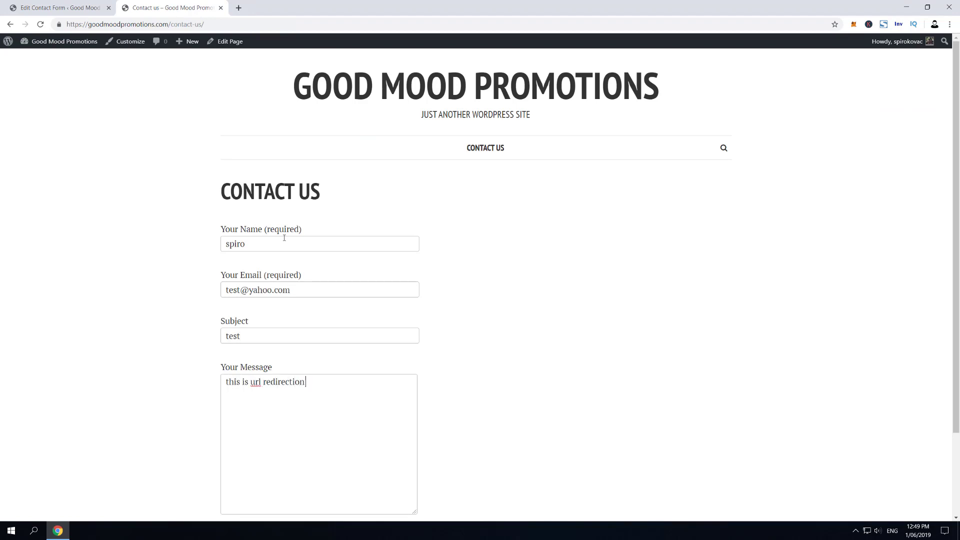
scroll(258, 227, down, 2)
click(224, 441)
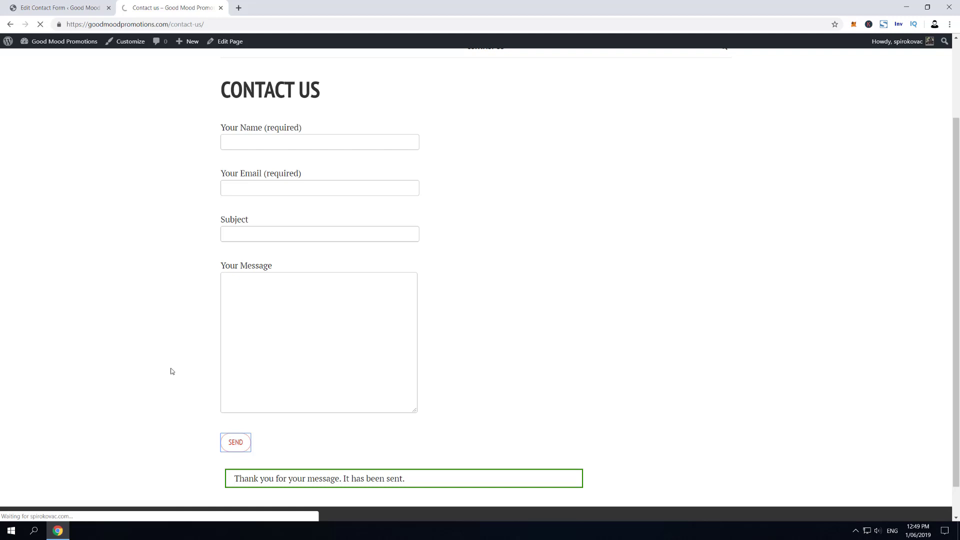